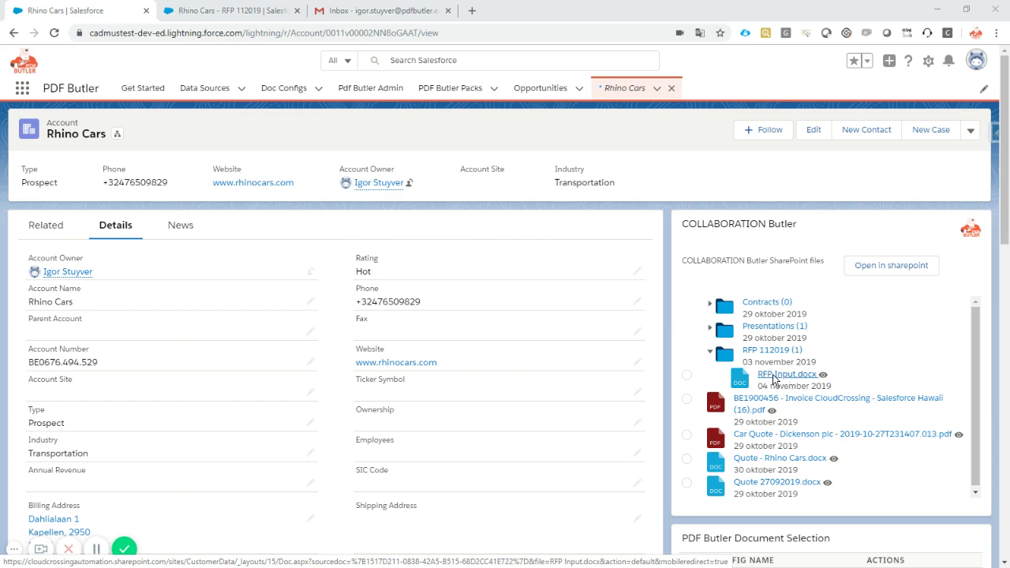
Open the Rhino Cars - RFP 112019 opportunity and review its Products list and quote templates
{"action": "left_click", "coordinate": [235, 12]}
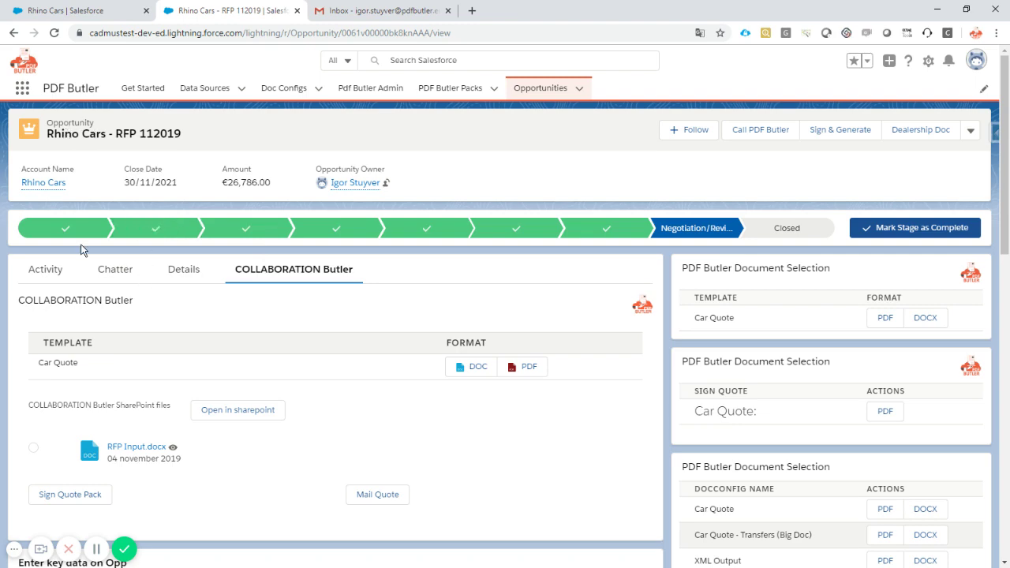
{"action": "scroll", "coordinate": [335, 355], "scroll_direction": "down", "scroll_amount": 2}
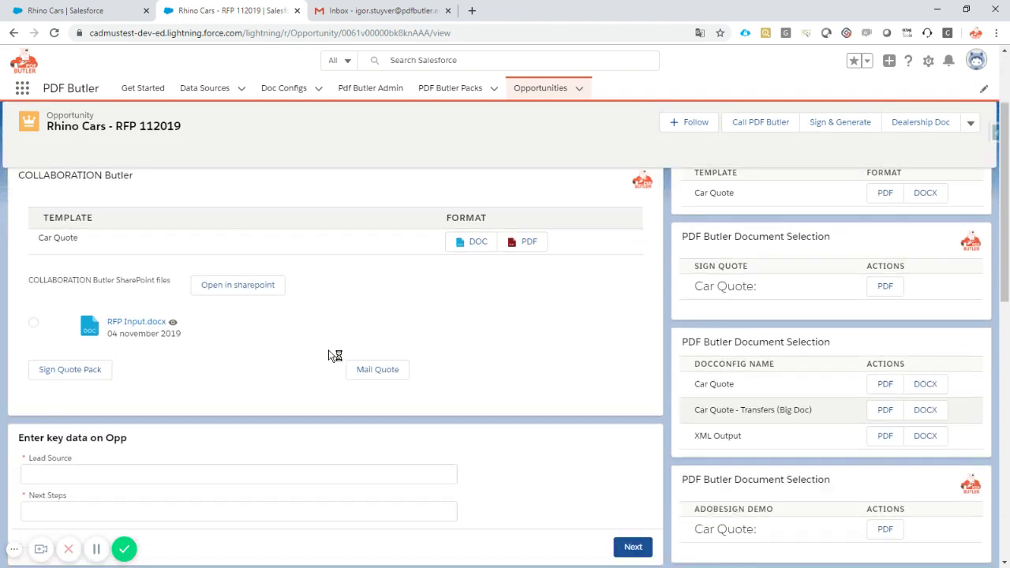
{"action": "scroll", "coordinate": [334, 355], "scroll_direction": "down", "scroll_amount": 5}
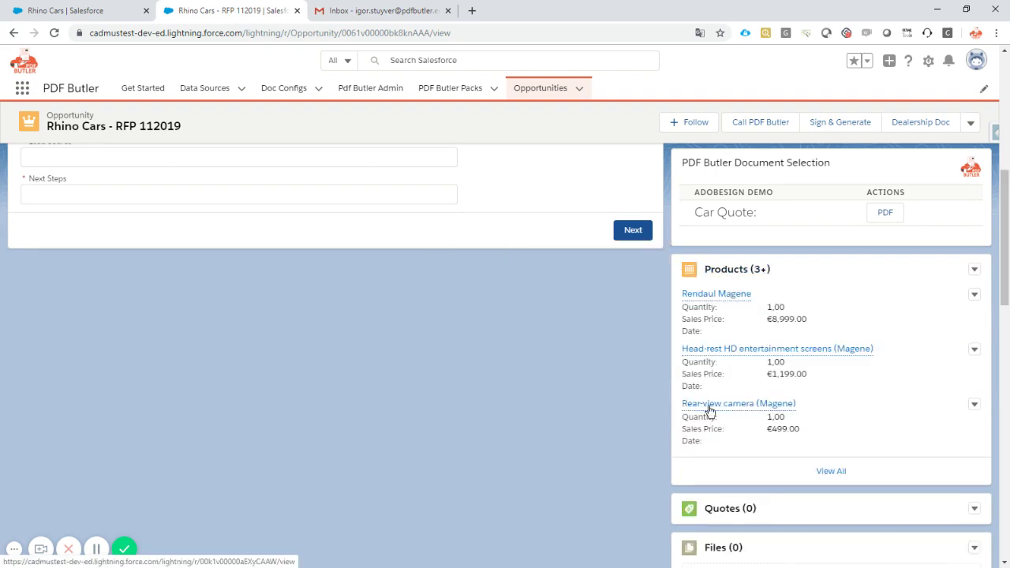
{"action": "scroll", "coordinate": [474, 382], "scroll_direction": "up", "scroll_amount": 3}
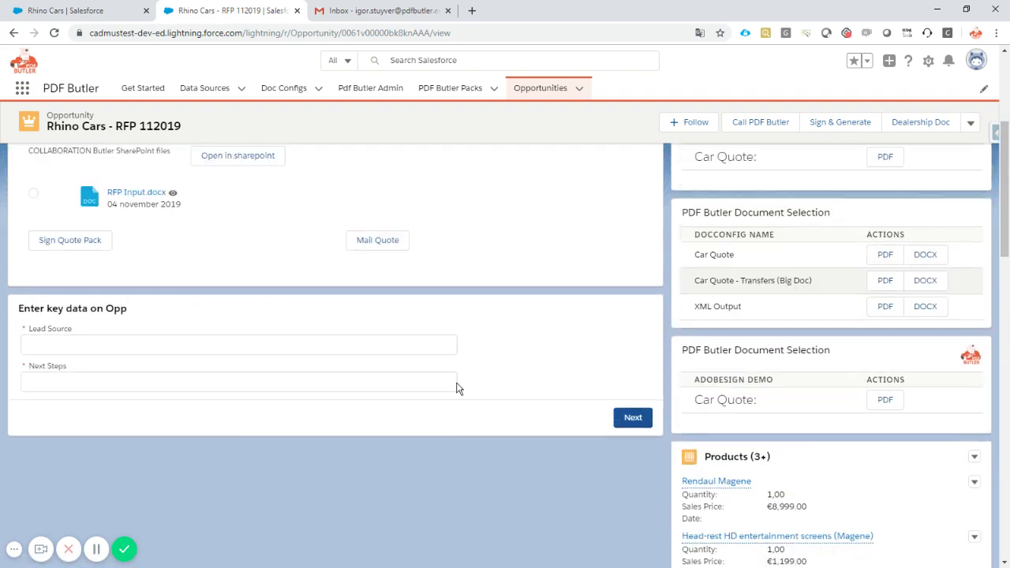
{"action": "scroll", "coordinate": [455, 388], "scroll_direction": "up", "scroll_amount": 4}
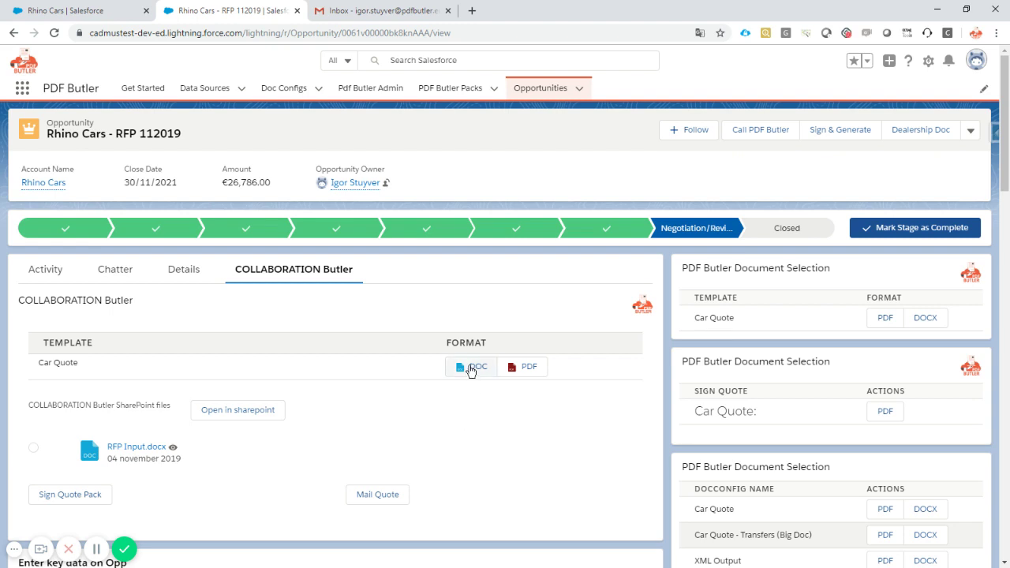
Generate the Car Quote template as a DOC file in the RFP 112019 SharePoint folder
{"action": "left_click", "coordinate": [471, 367]}
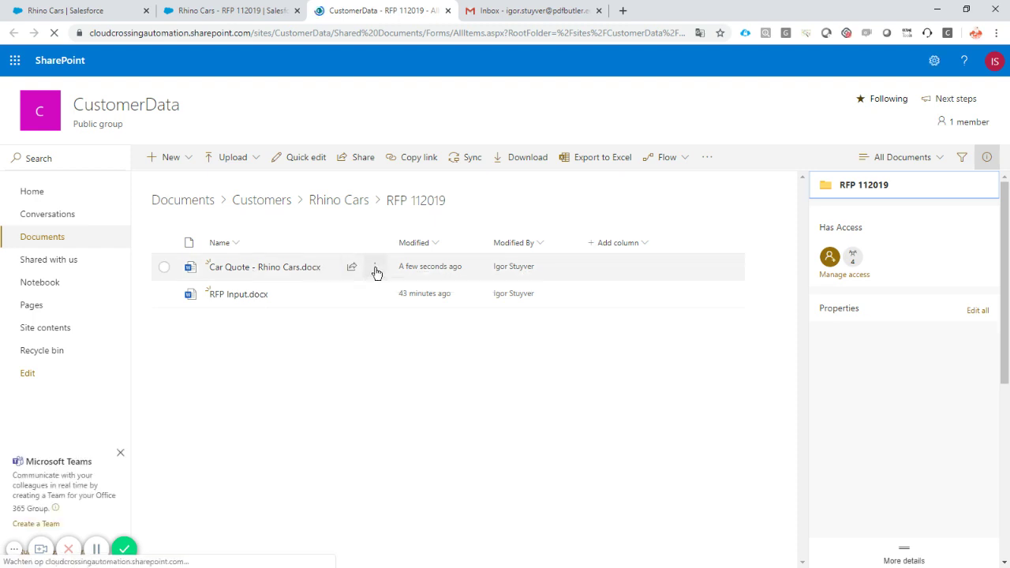
Open Car Quote - Rhino Cars.docx from SharePoint in the Word desktop app
{"action": "left_click", "coordinate": [375, 269]}
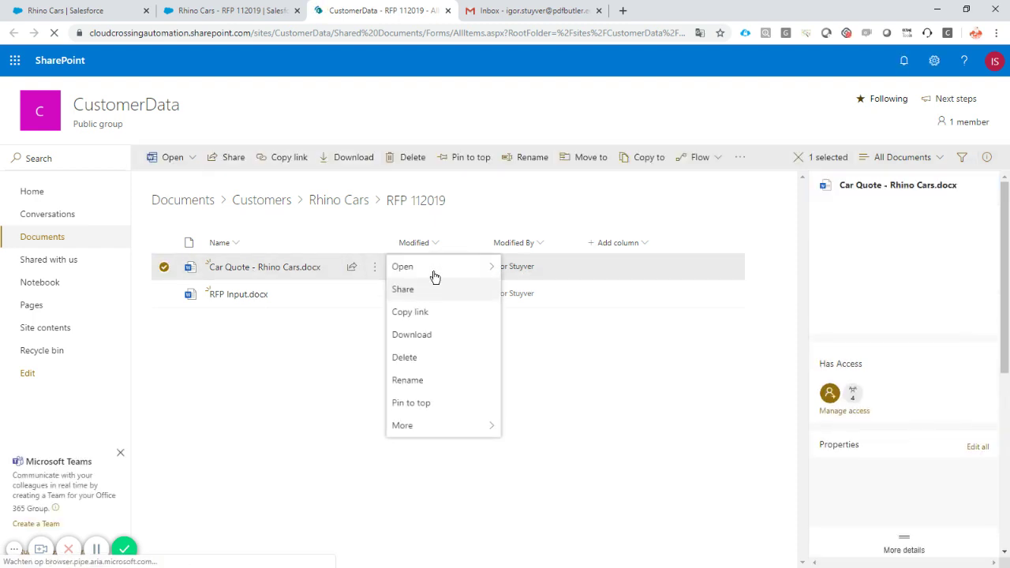
{"action": "mouse_move", "coordinate": [470, 209]}
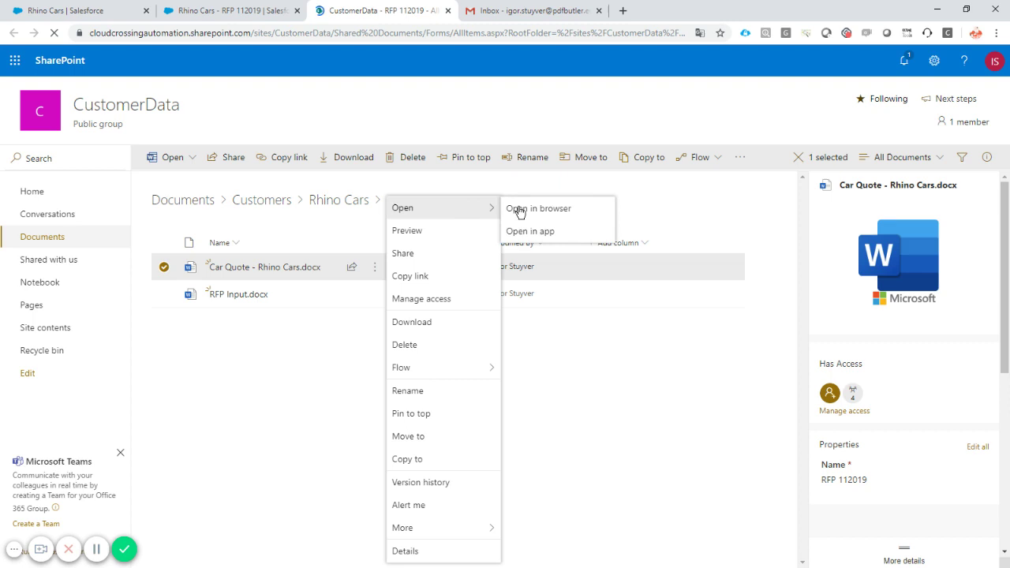
{"action": "left_click", "coordinate": [535, 235]}
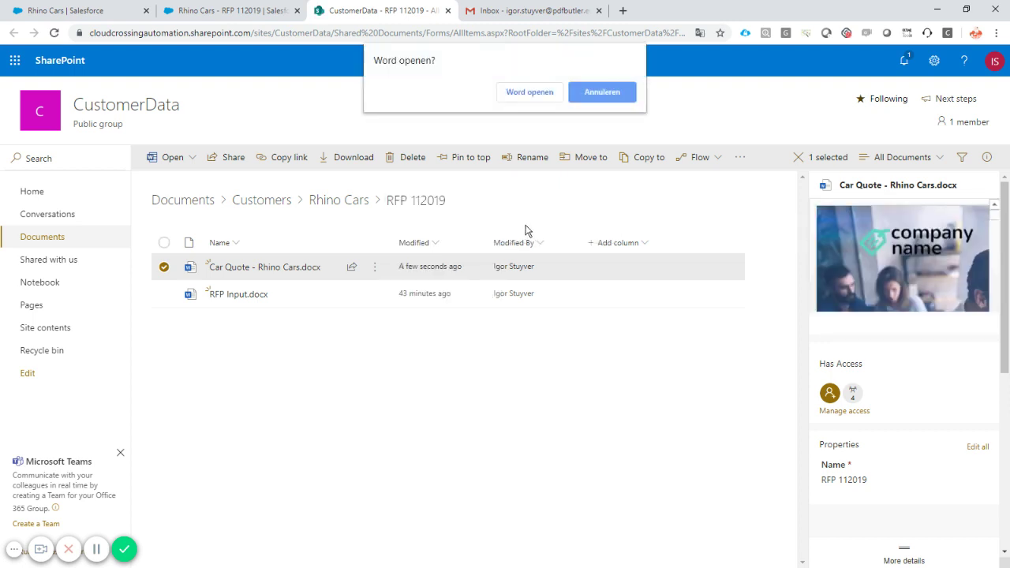
{"action": "left_click", "coordinate": [529, 90]}
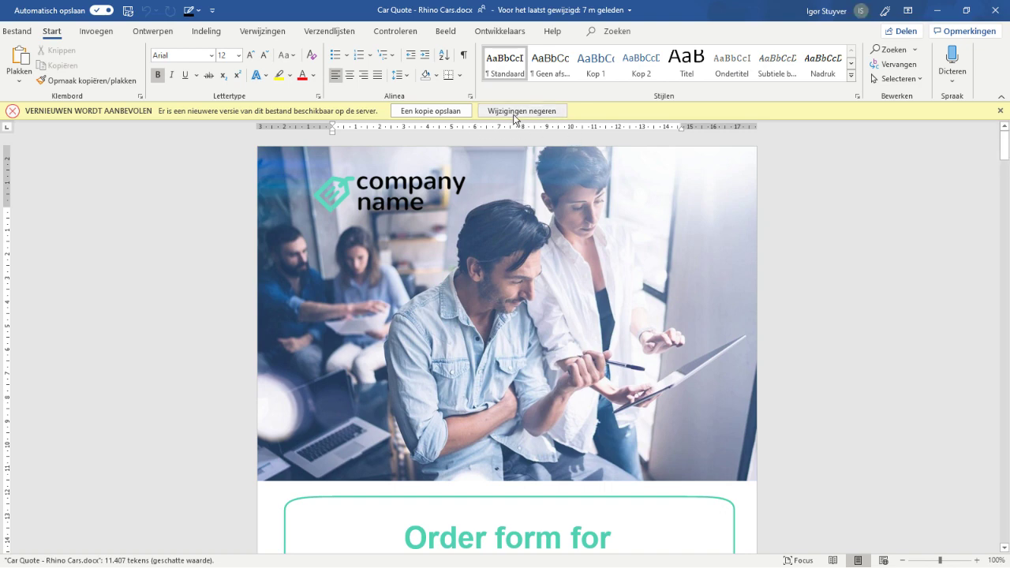
Dismiss the newer-version warning and read through the quote down to the Pirelli ZERO page
{"action": "left_click", "coordinate": [514, 113]}
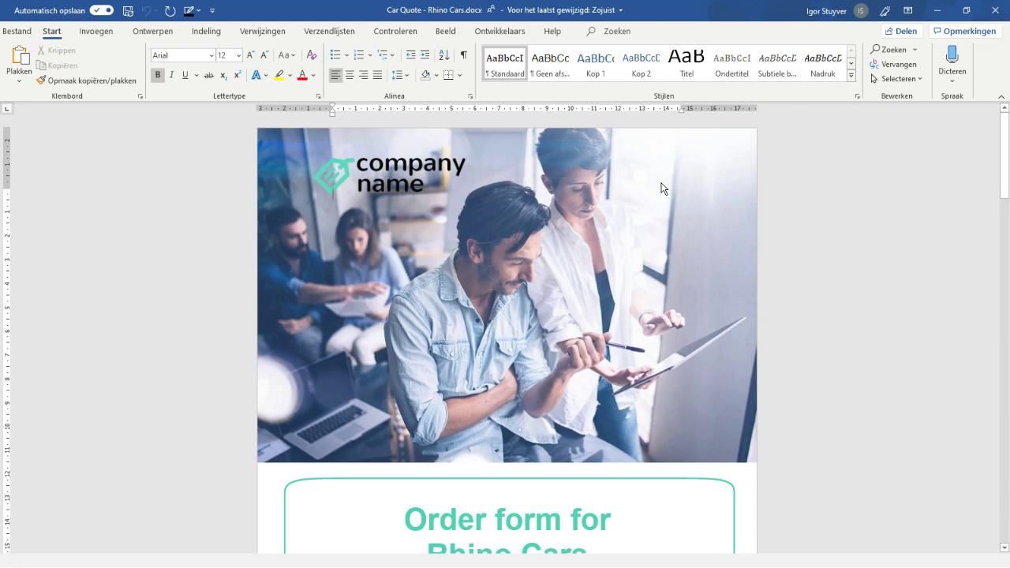
{"action": "scroll", "coordinate": [534, 249], "scroll_direction": "down", "scroll_amount": 3}
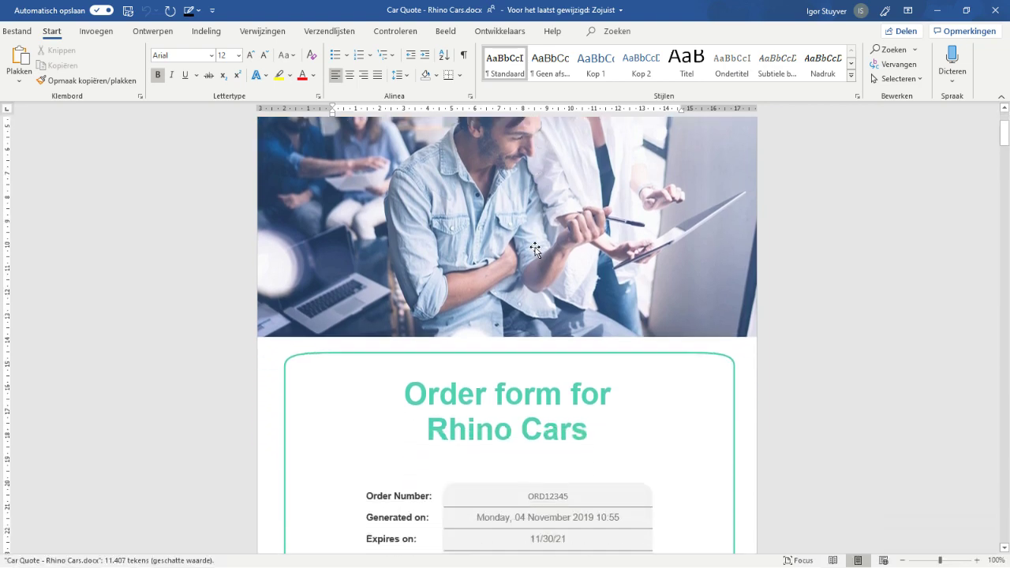
{"action": "scroll", "coordinate": [535, 249], "scroll_direction": "down", "scroll_amount": 6}
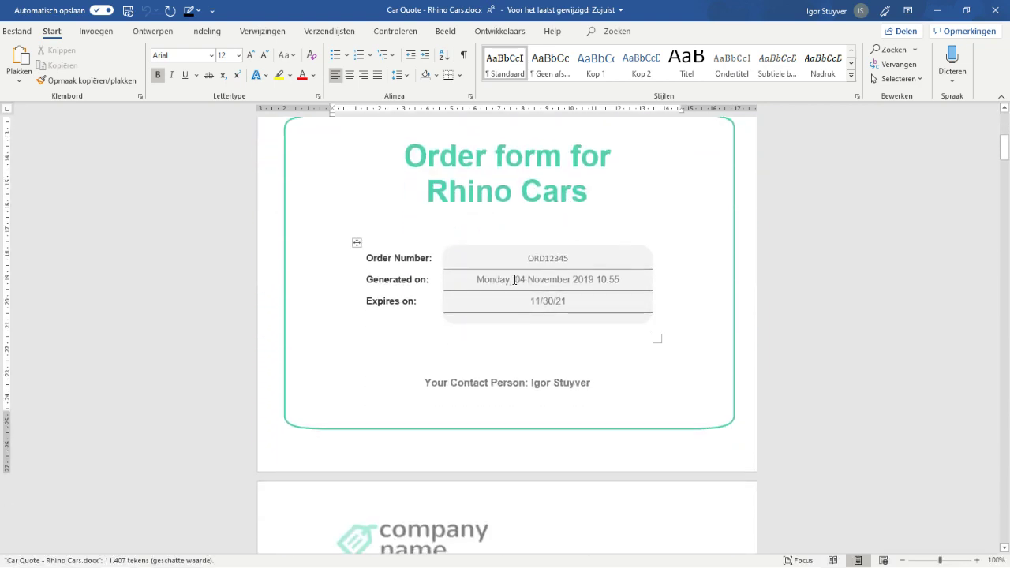
{"action": "scroll", "coordinate": [509, 284], "scroll_direction": "down", "scroll_amount": 2}
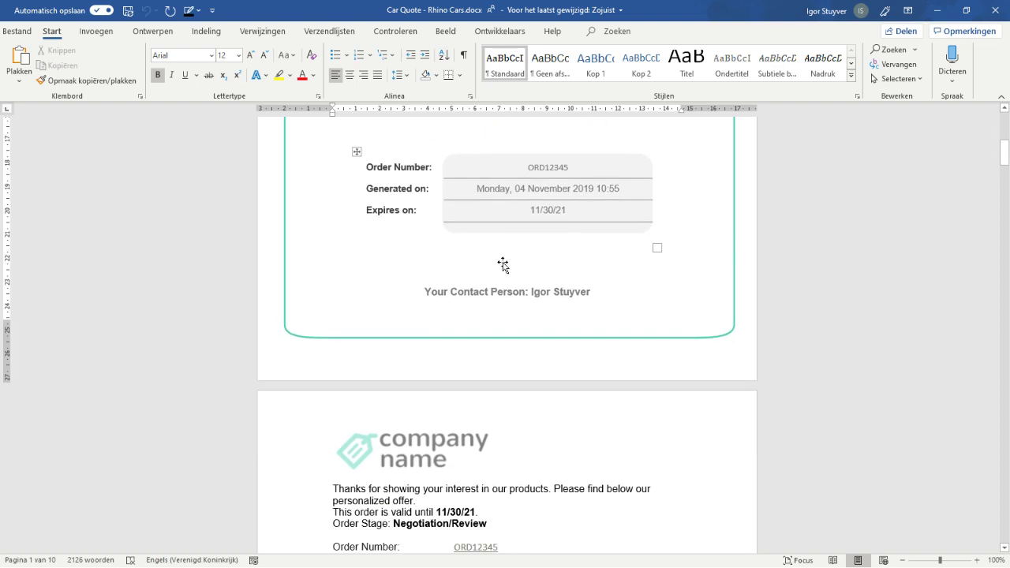
{"action": "scroll", "coordinate": [502, 264], "scroll_direction": "down", "scroll_amount": 14}
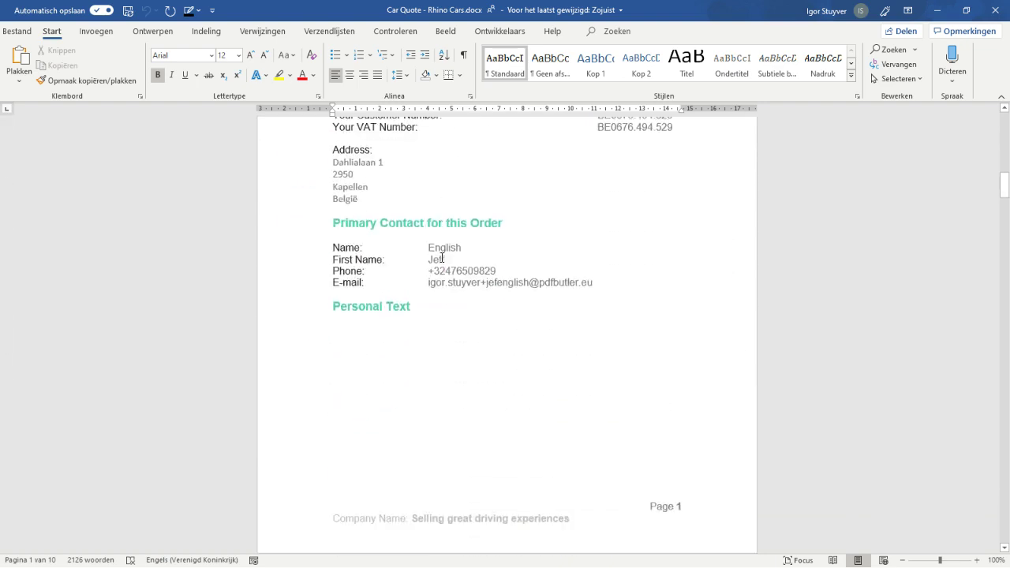
{"action": "scroll", "coordinate": [442, 261], "scroll_direction": "down", "scroll_amount": 14}
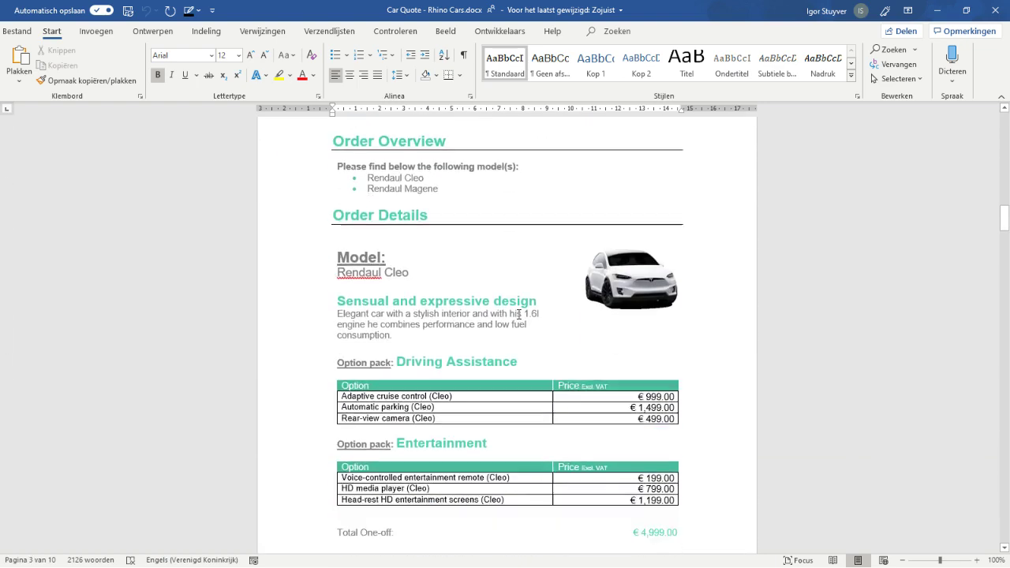
{"action": "scroll", "coordinate": [518, 314], "scroll_direction": "down", "scroll_amount": 17}
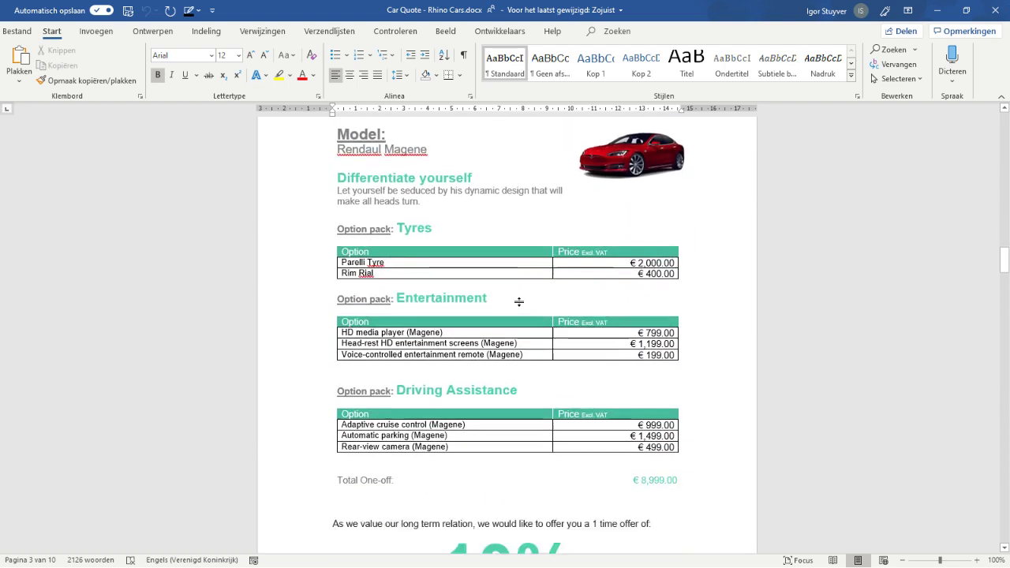
{"action": "scroll", "coordinate": [519, 301], "scroll_direction": "down", "scroll_amount": 20}
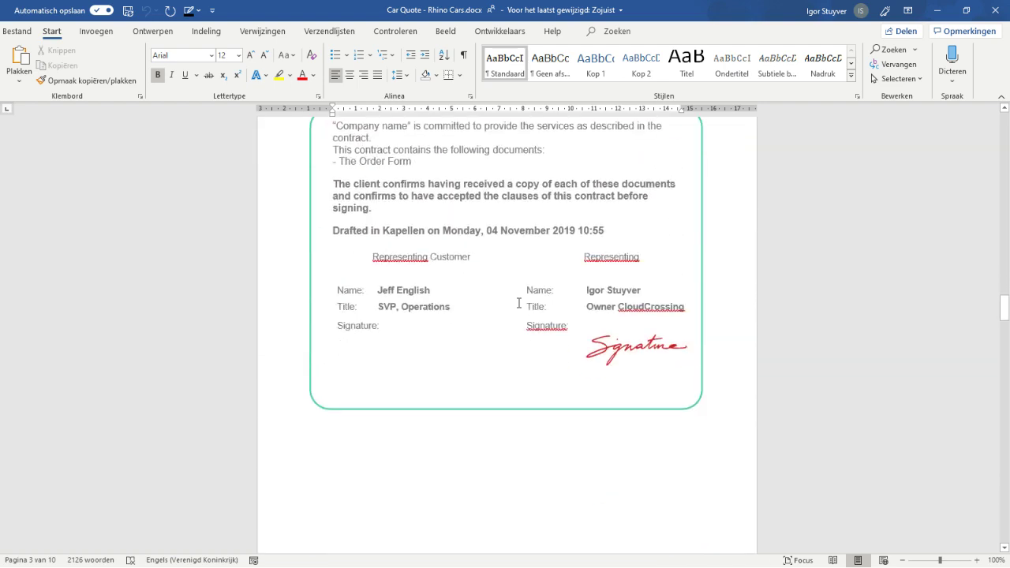
{"action": "scroll", "coordinate": [519, 303], "scroll_direction": "down", "scroll_amount": 12}
{"action": "scroll", "coordinate": [1006, 362], "scroll_direction": "down", "scroll_amount": 4}
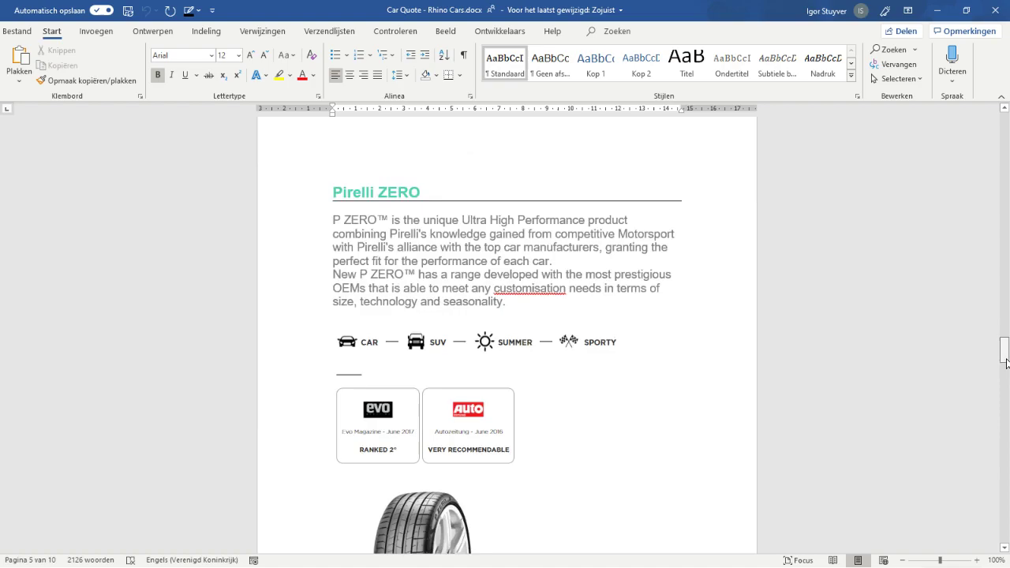
Delete the Salomonic clause text from clause 11 onward, removing the overflow last page
{"action": "left_click_drag", "start_coordinate": [1006, 362], "coordinate": [999, 503]}
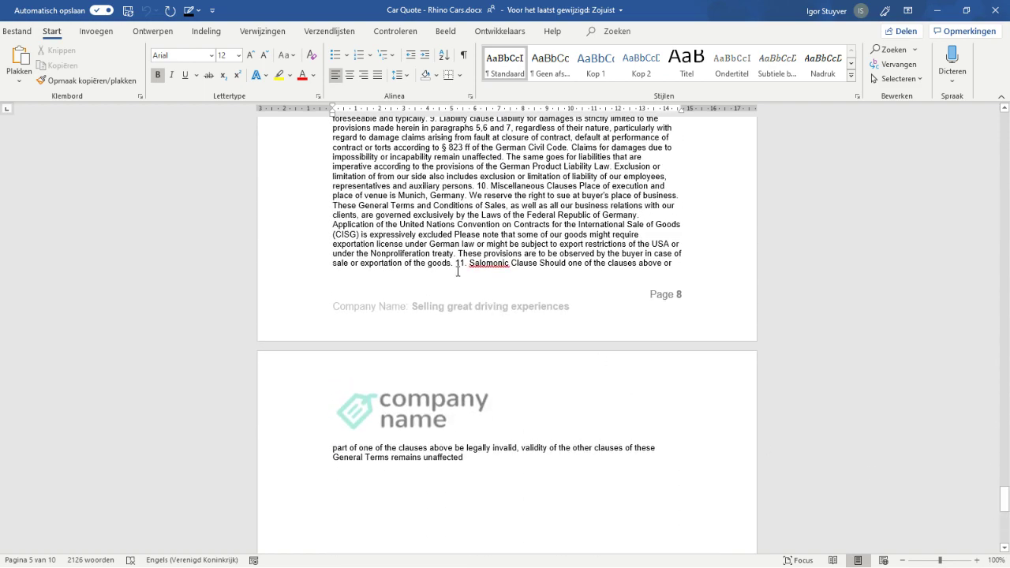
{"action": "left_click_drag", "start_coordinate": [467, 342], "coordinate": [472, 459]}
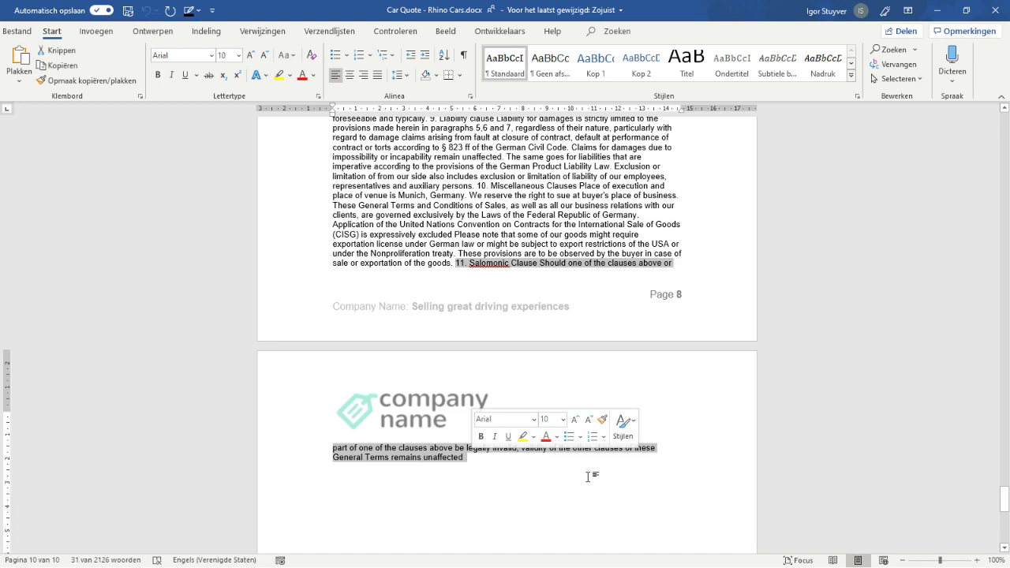
{"action": "key", "text": "Delete"}
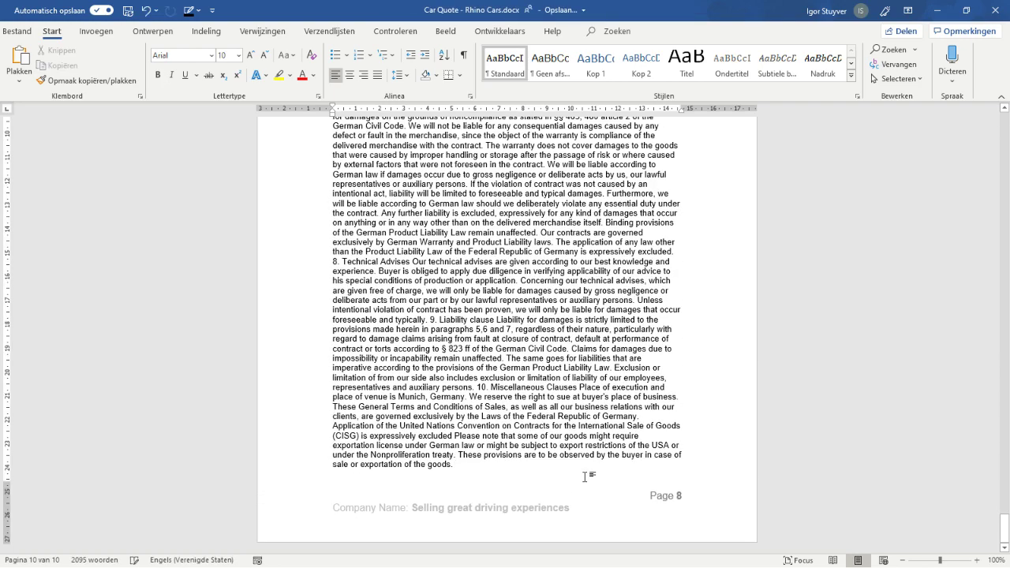
Scroll back up to the Aluminum rims section on page 7
{"action": "scroll", "coordinate": [584, 476], "scroll_direction": "up", "scroll_amount": 15}
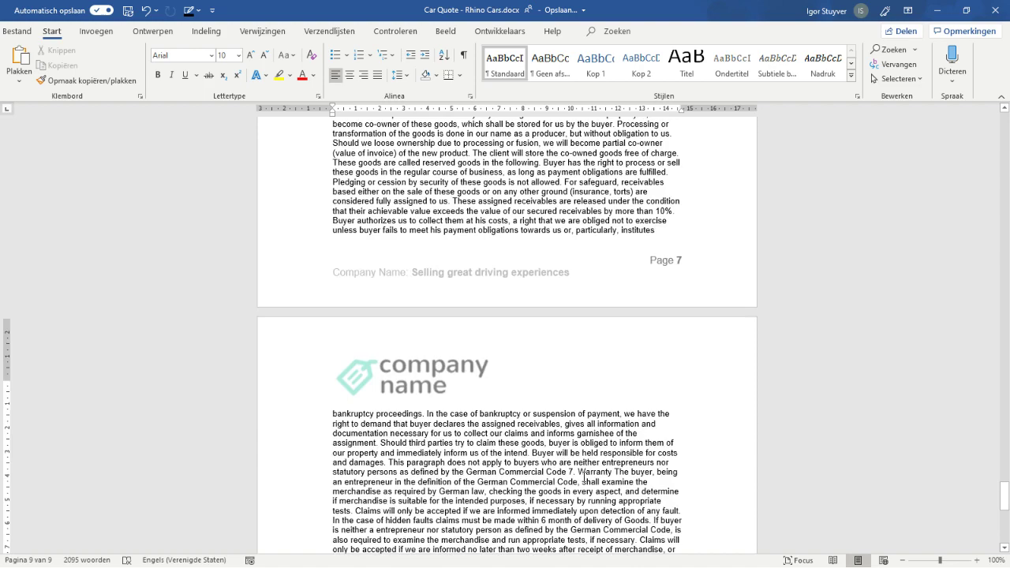
{"action": "scroll", "coordinate": [584, 477], "scroll_direction": "up", "scroll_amount": 15}
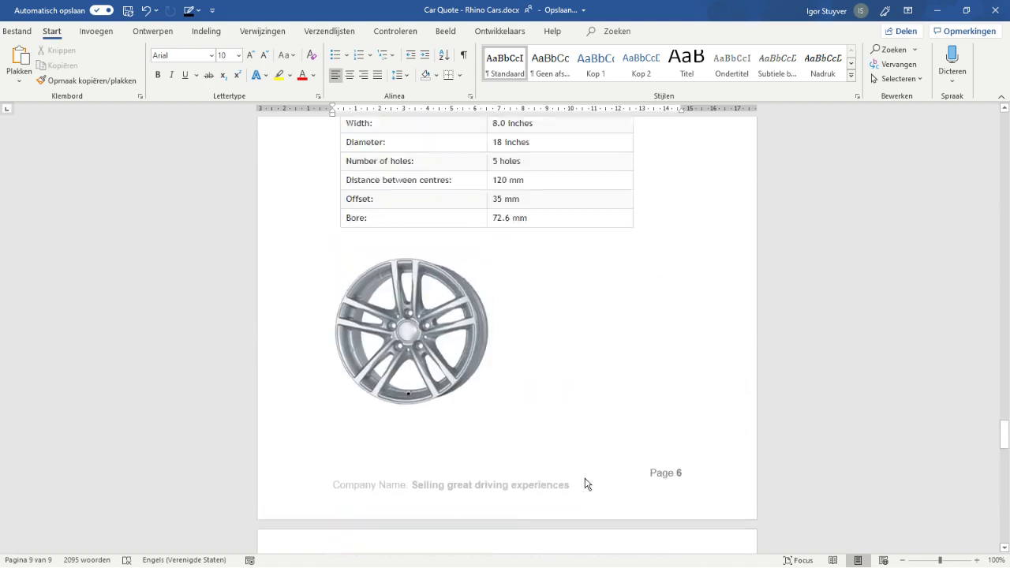
{"action": "scroll", "coordinate": [584, 478], "scroll_direction": "up", "scroll_amount": 3}
{"action": "scroll", "coordinate": [582, 480], "scroll_direction": "down", "scroll_amount": 2}
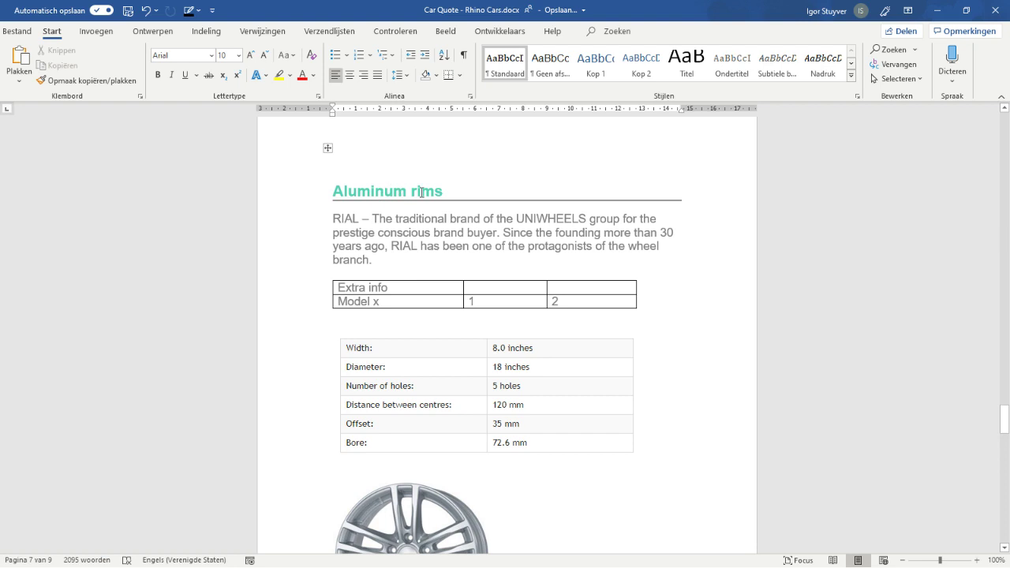
Append 'Because they look stunning and provide stiffness for better handling.' to the RIAL paragraph, then close Word
{"action": "left_click", "coordinate": [410, 261]}
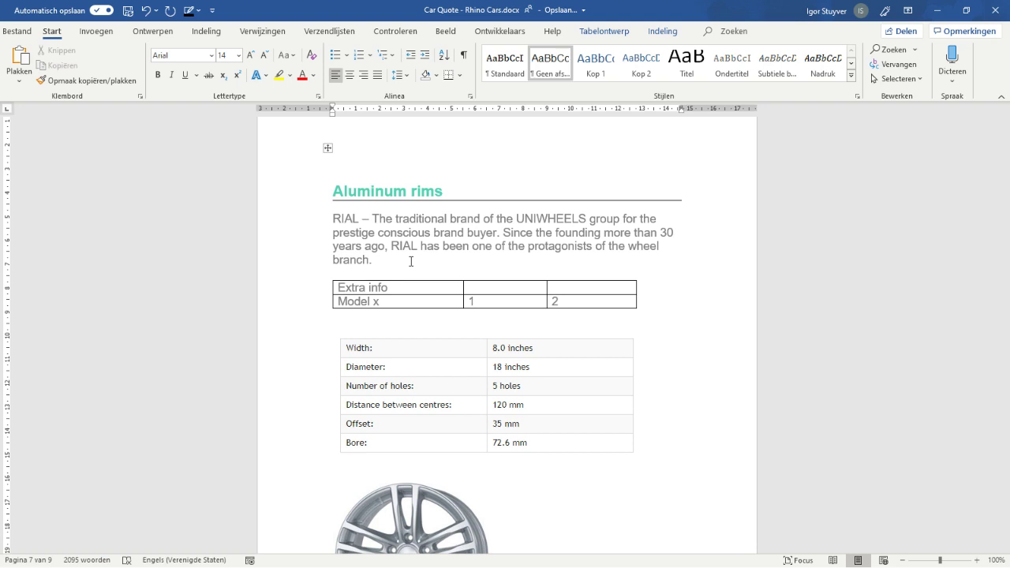
{"action": "type", "text": "Because they look stunning and"}
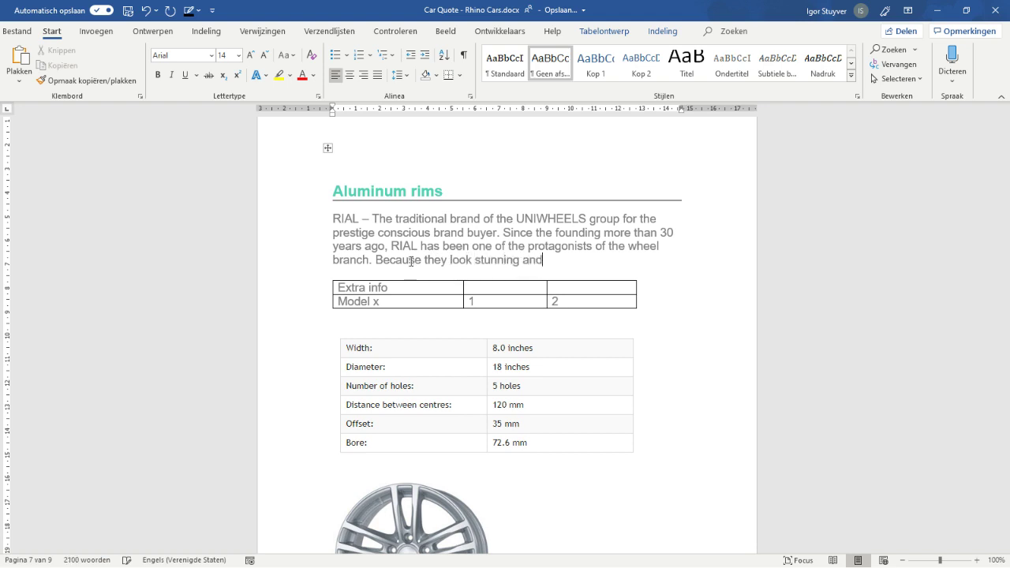
{"action": "type", "text": " provide stiffness for"}
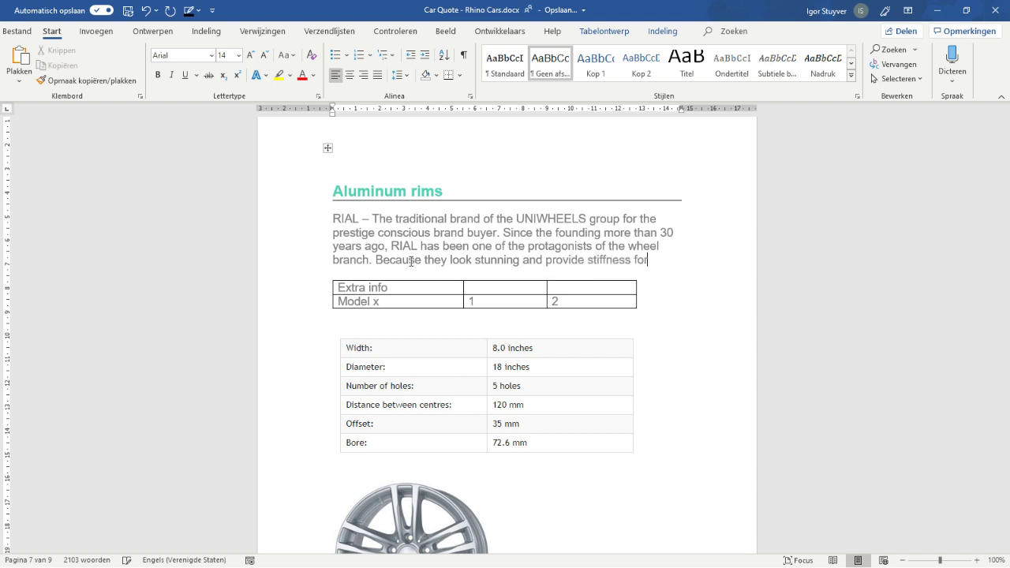
{"action": "type", "text": "better handling."}
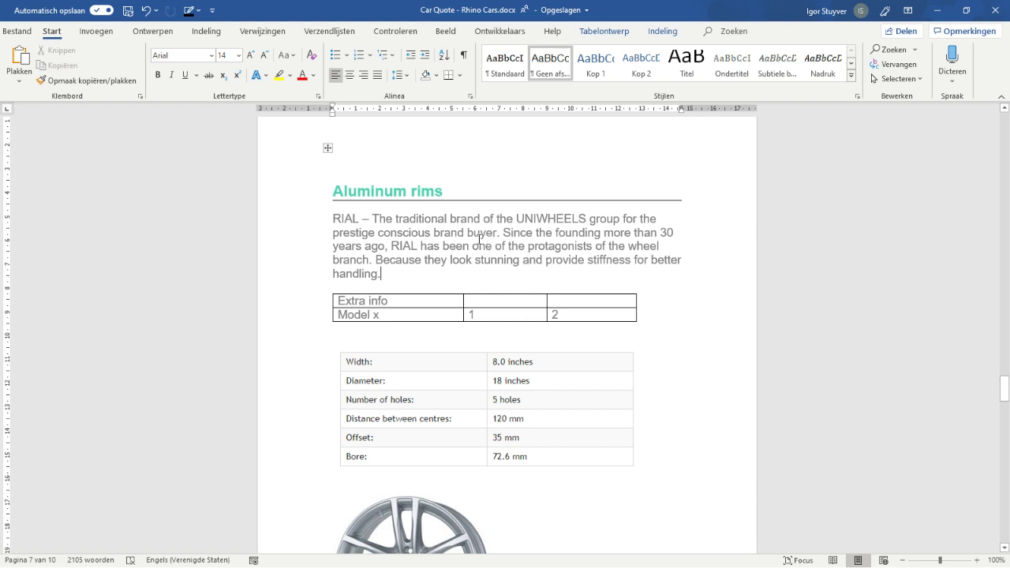
{"action": "left_click", "coordinate": [995, 14]}
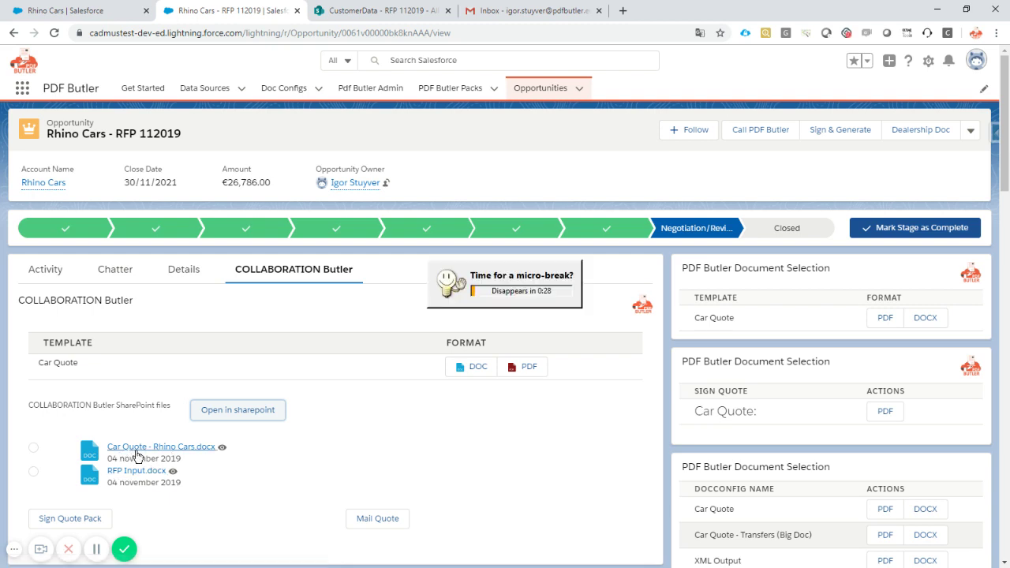
Select Car Quote - Rhino Cars.docx in COLLABORATION Butler and send it with Mail Quote
{"action": "left_click", "coordinate": [33, 448]}
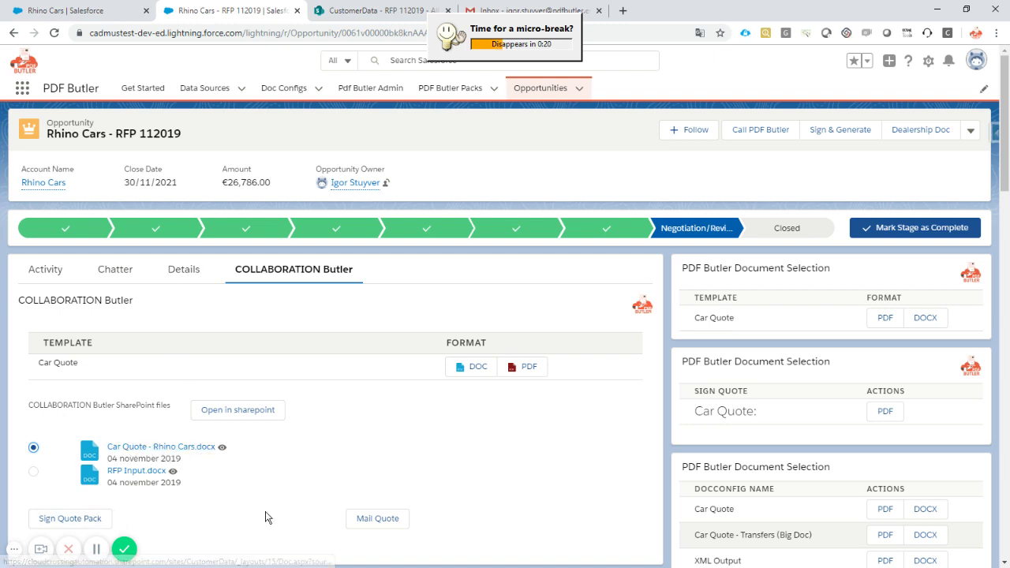
{"action": "left_click", "coordinate": [379, 519]}
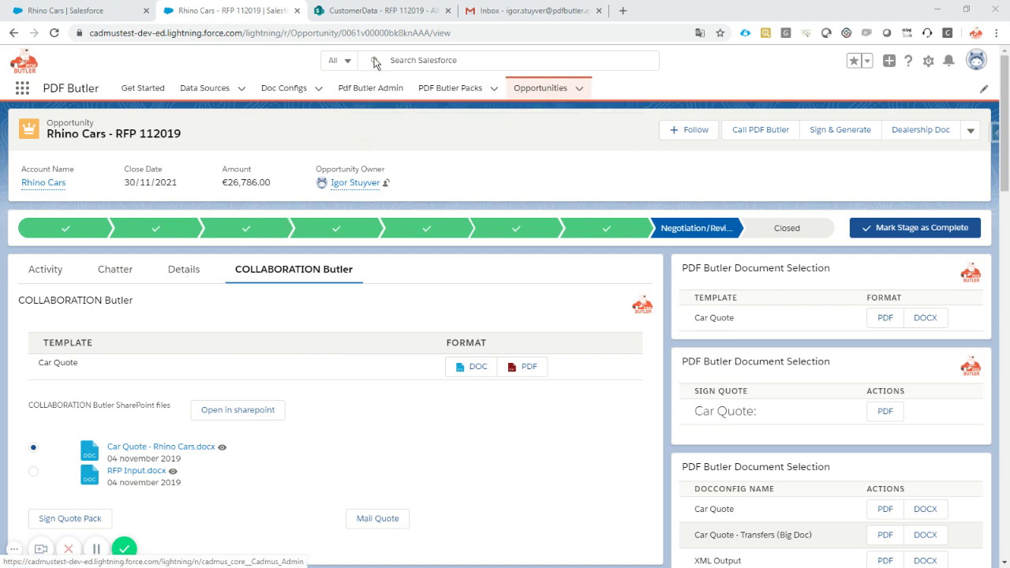
Refresh the Gmail inbox and open the 'Your personal killer quote - Rhino Cars - RFP 112019' email
{"action": "left_click", "coordinate": [517, 12]}
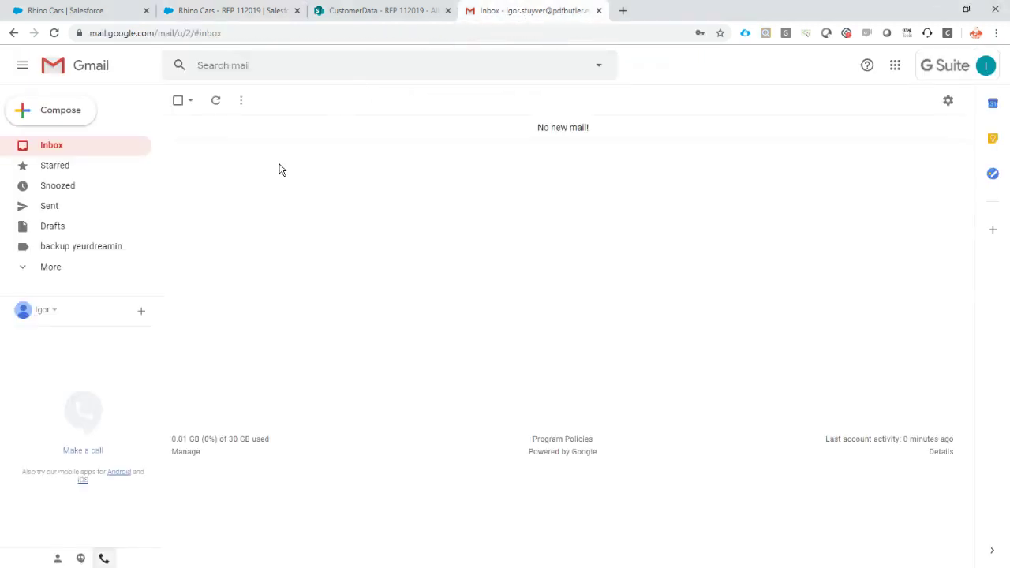
{"action": "left_click", "coordinate": [217, 102]}
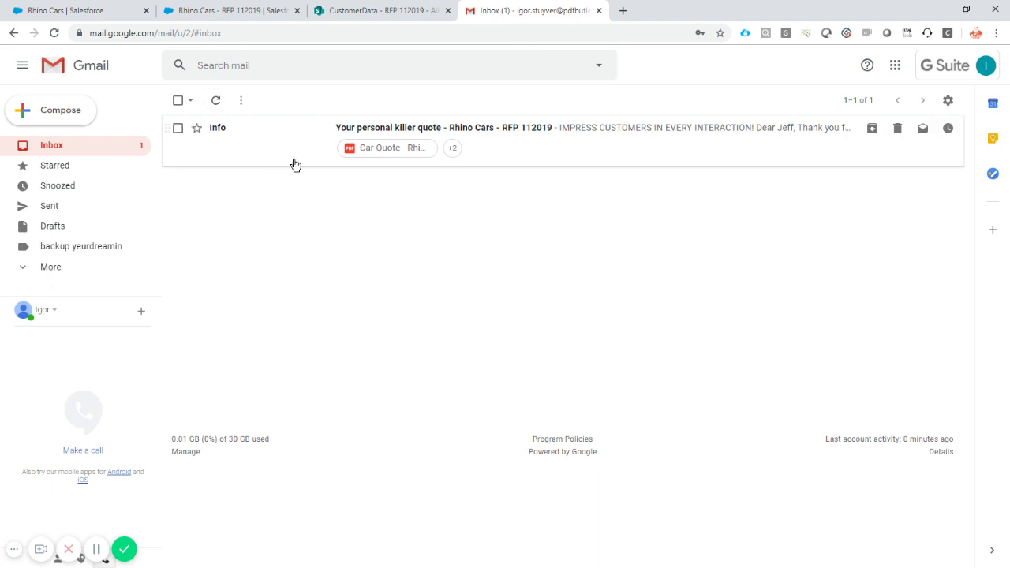
{"action": "left_click", "coordinate": [257, 137]}
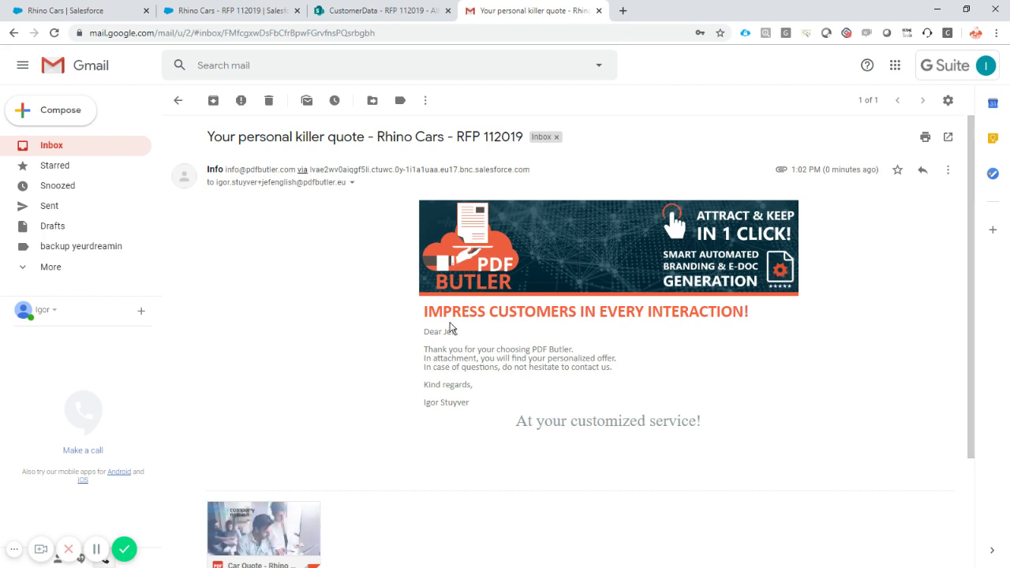
{"action": "double_click", "coordinate": [449, 331]}
{"action": "scroll", "coordinate": [597, 343], "scroll_direction": "down", "scroll_amount": 2}
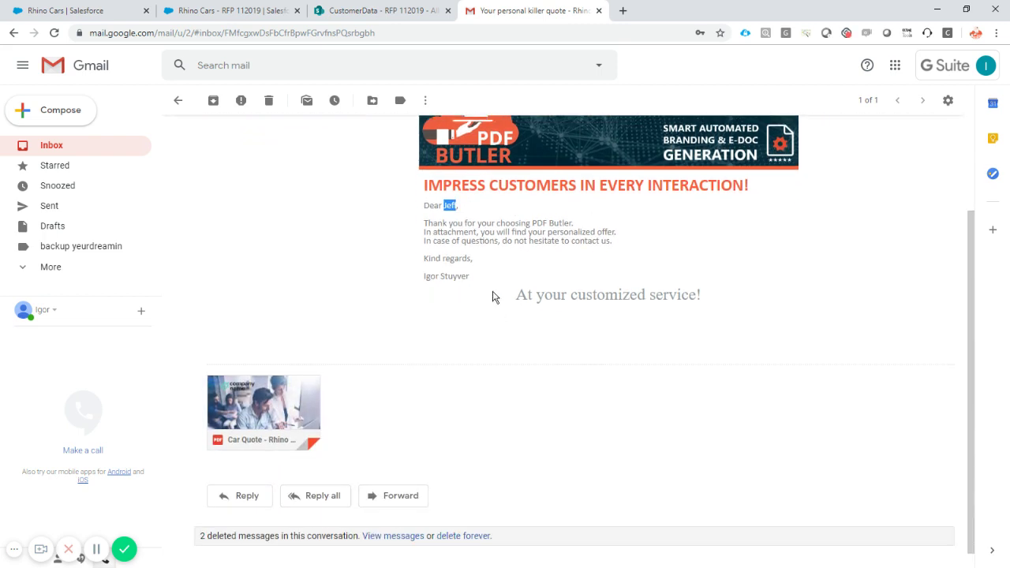
Open the Car Quote - Rhino Cars.pdf attachment and scroll down to the Aluminum rims page
{"action": "mouse_move", "coordinate": [272, 394]}
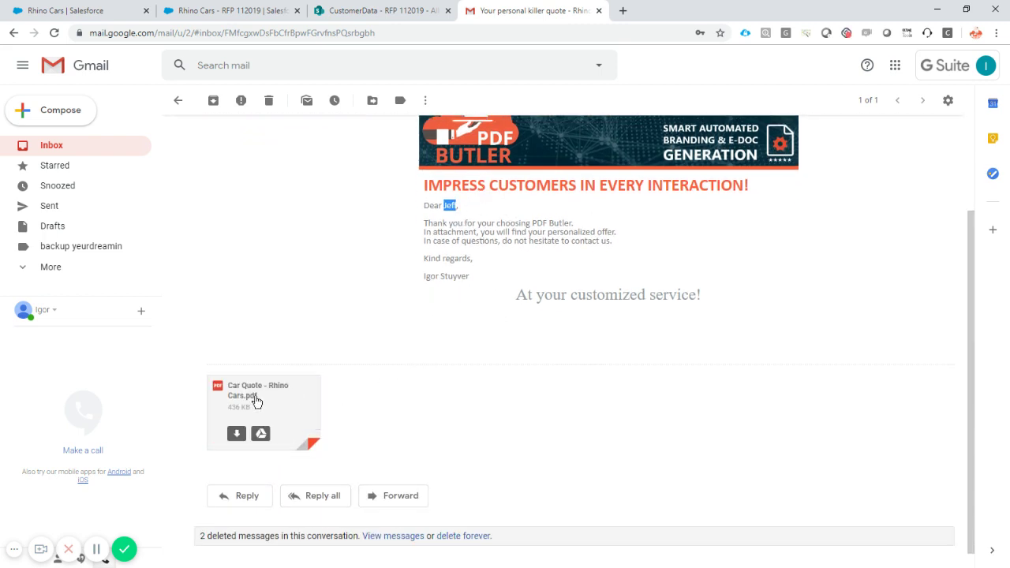
{"action": "left_click", "coordinate": [276, 407]}
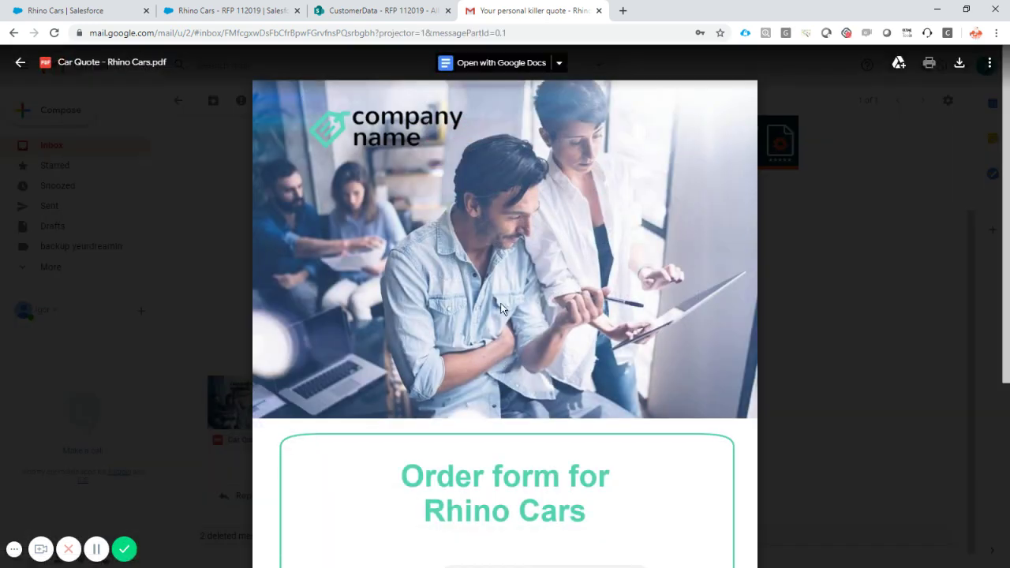
{"action": "scroll", "coordinate": [474, 263], "scroll_direction": "down", "scroll_amount": 6}
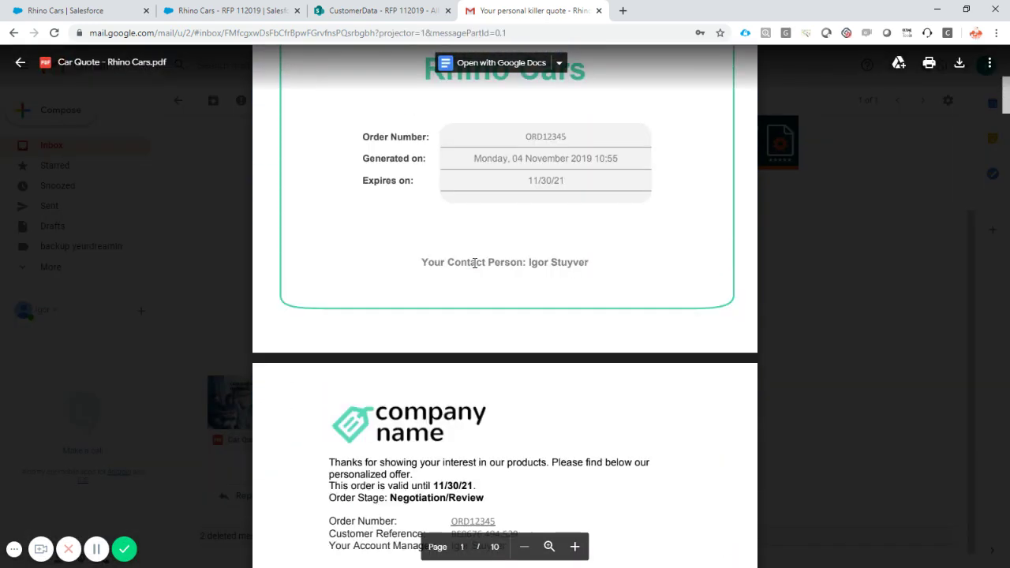
{"action": "scroll", "coordinate": [475, 263], "scroll_direction": "down", "scroll_amount": 3}
{"action": "scroll", "coordinate": [470, 261], "scroll_direction": "down", "scroll_amount": 18}
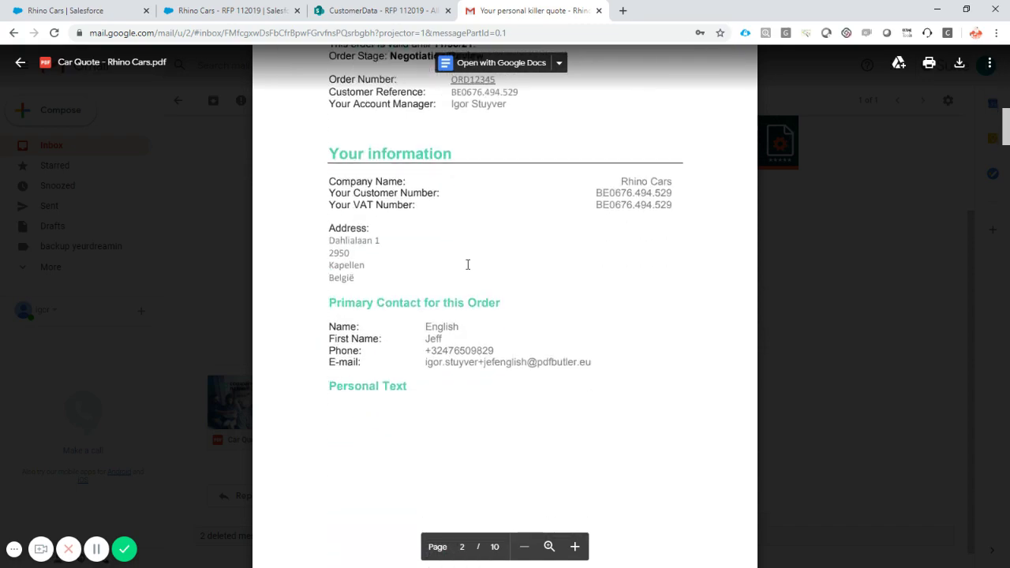
{"action": "scroll", "coordinate": [466, 265], "scroll_direction": "down", "scroll_amount": 15}
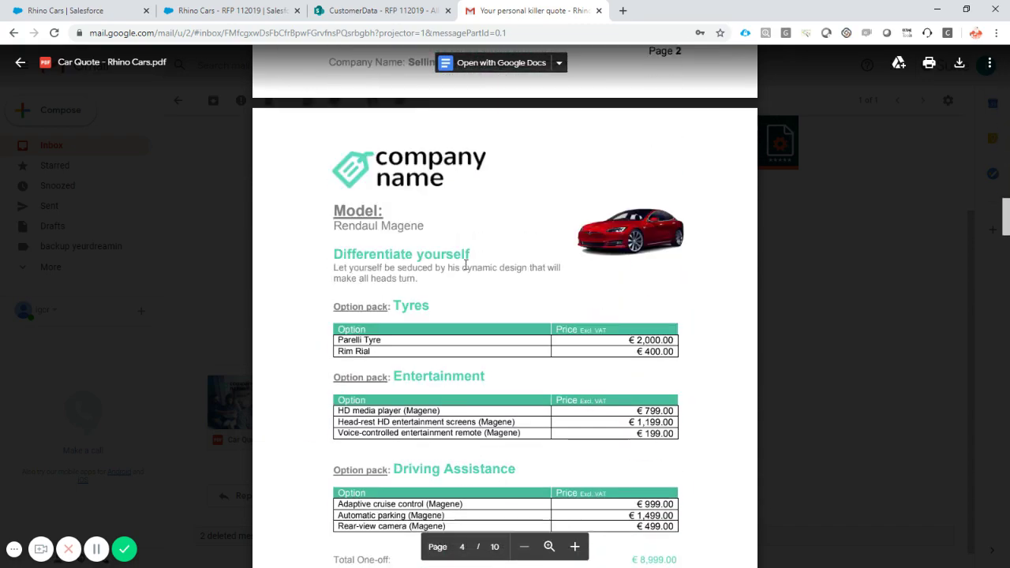
{"action": "scroll", "coordinate": [465, 265], "scroll_direction": "down", "scroll_amount": 15}
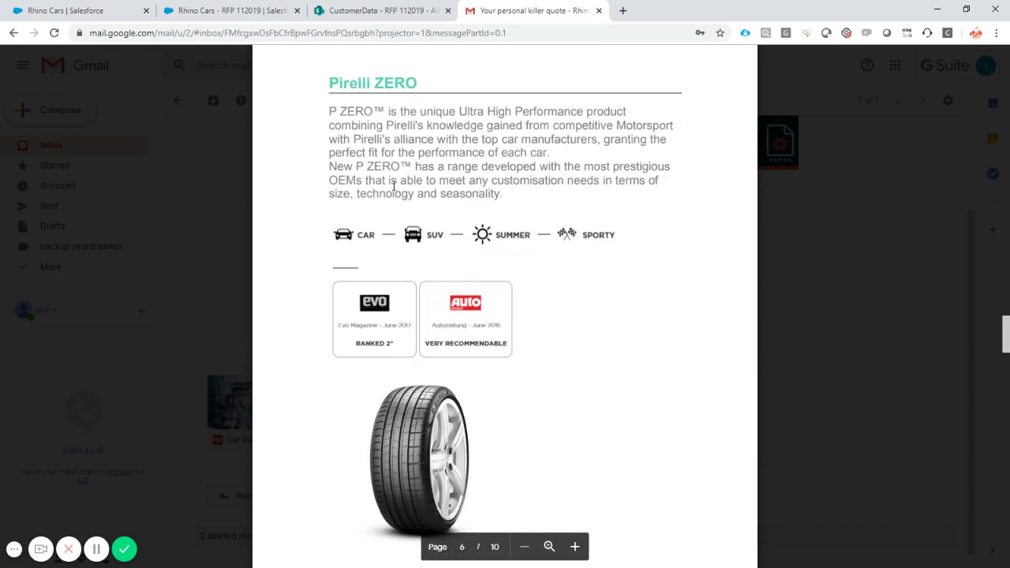
{"action": "scroll", "coordinate": [473, 194], "scroll_direction": "down", "scroll_amount": 9}
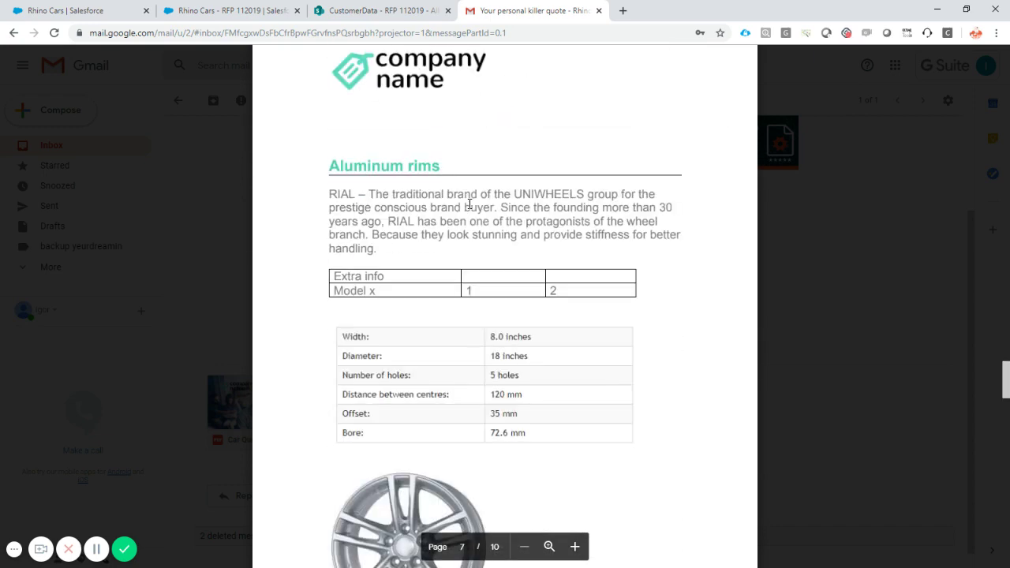
Highlight the added rims sentence on page 7 and continue to the final page 10
{"action": "left_click_drag", "start_coordinate": [369, 234], "coordinate": [388, 242]}
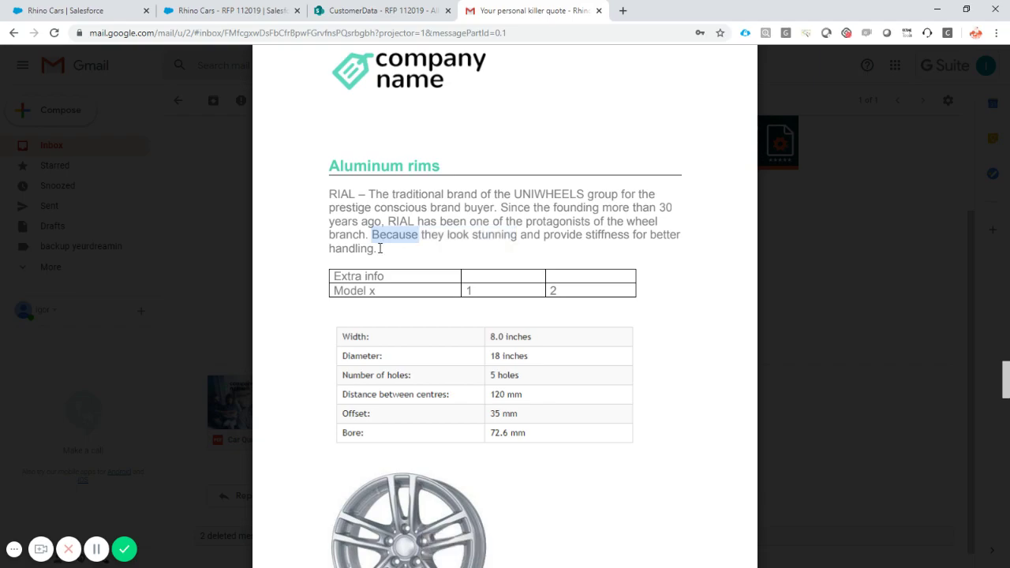
{"action": "scroll", "coordinate": [412, 252], "scroll_direction": "down", "scroll_amount": 15}
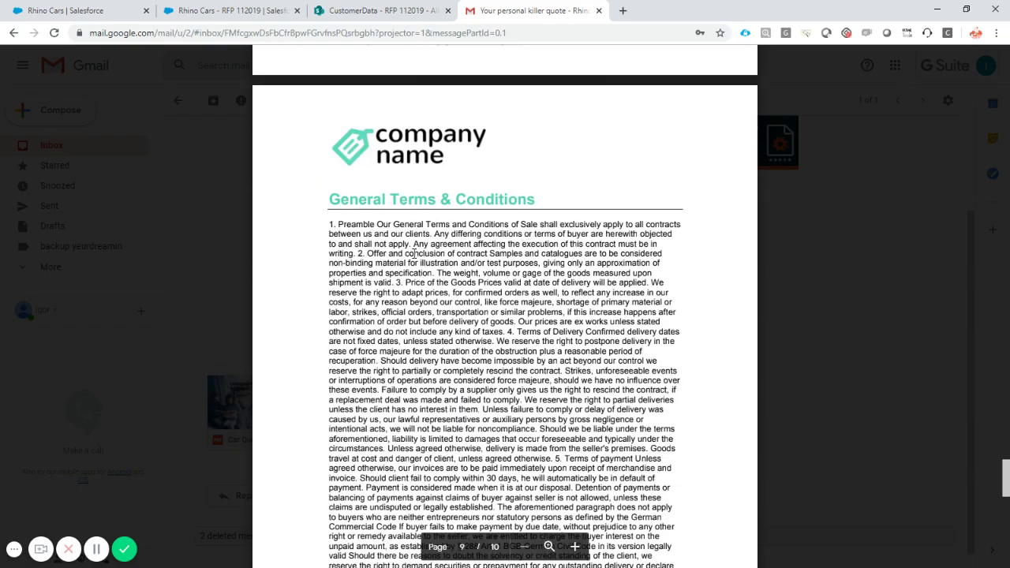
{"action": "scroll", "coordinate": [412, 253], "scroll_direction": "down", "scroll_amount": 12}
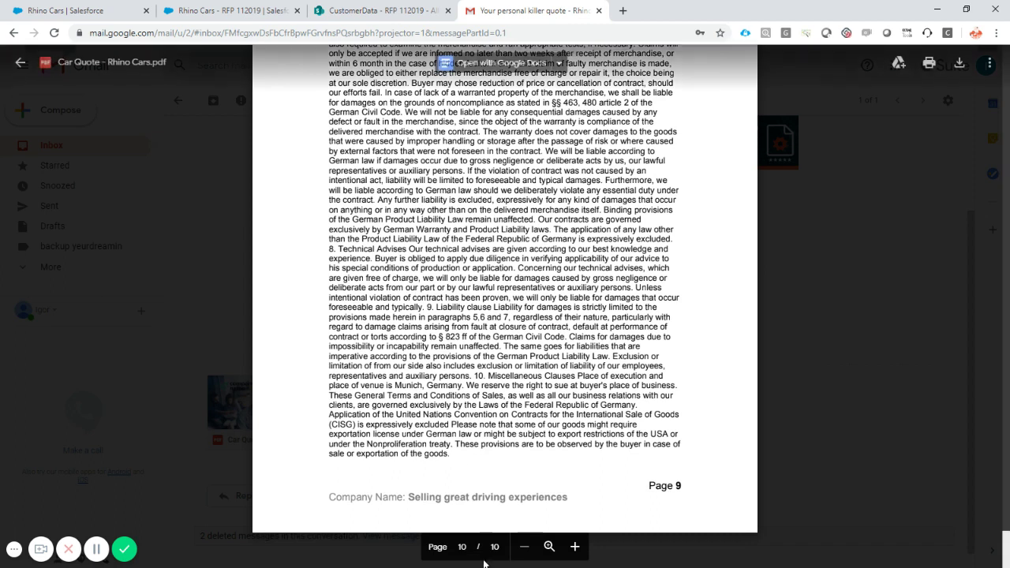